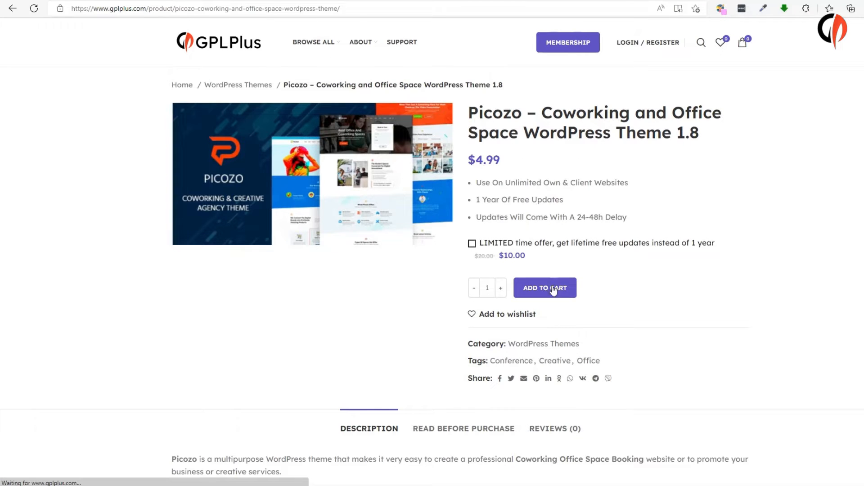
# Extract the Picozo-v1.8 Coworking and Office Space WordPress Theme archive on the Desktop into a folder of the same name.
pyautogui.click(317, 485)
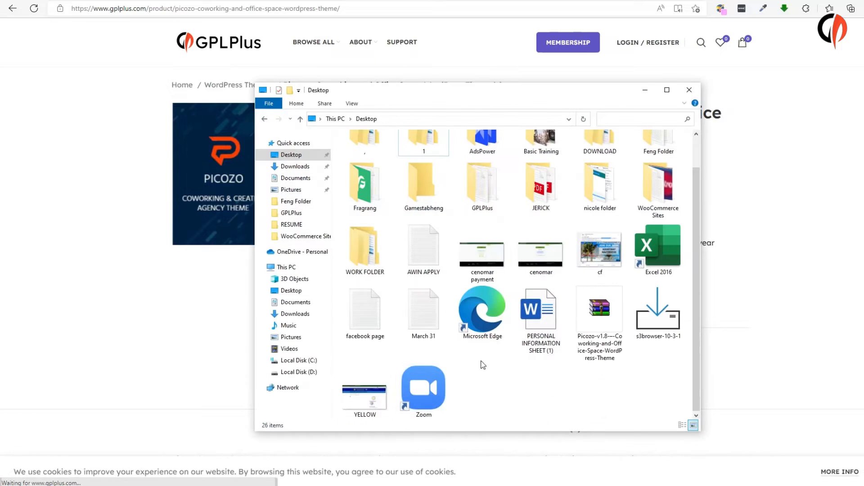
pyautogui.click(604, 325)
pyautogui.rightClick(603, 328)
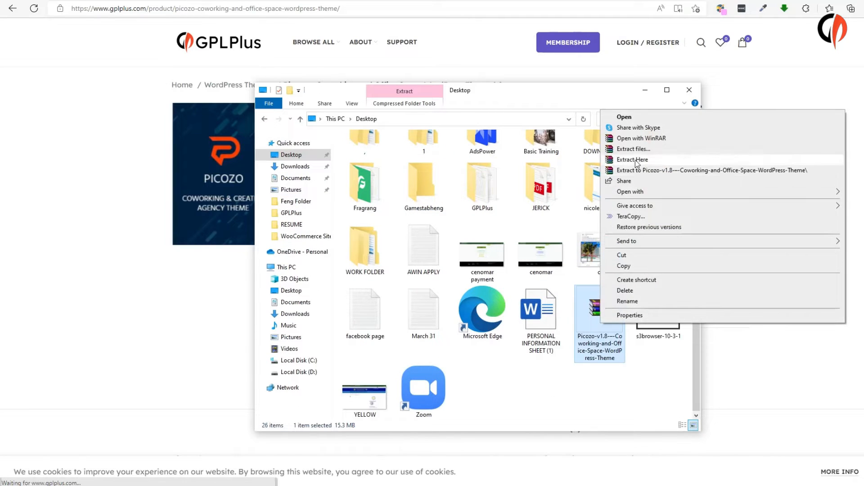
pyautogui.click(621, 163)
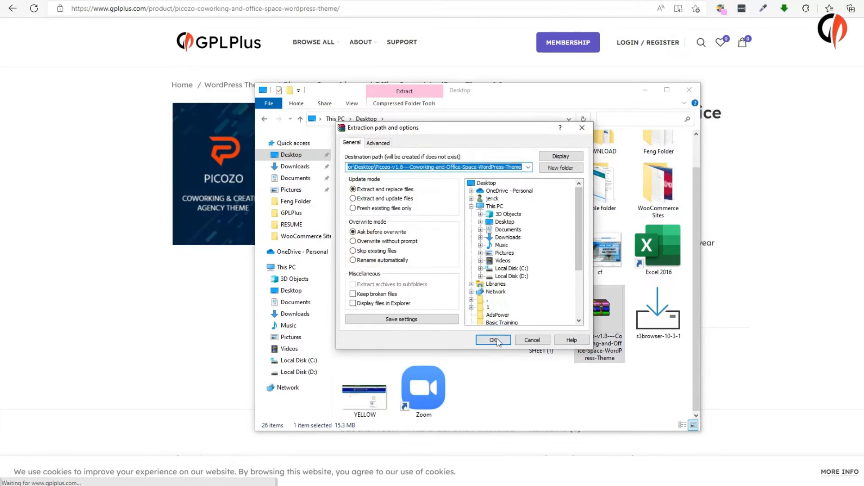
pyautogui.click(495, 338)
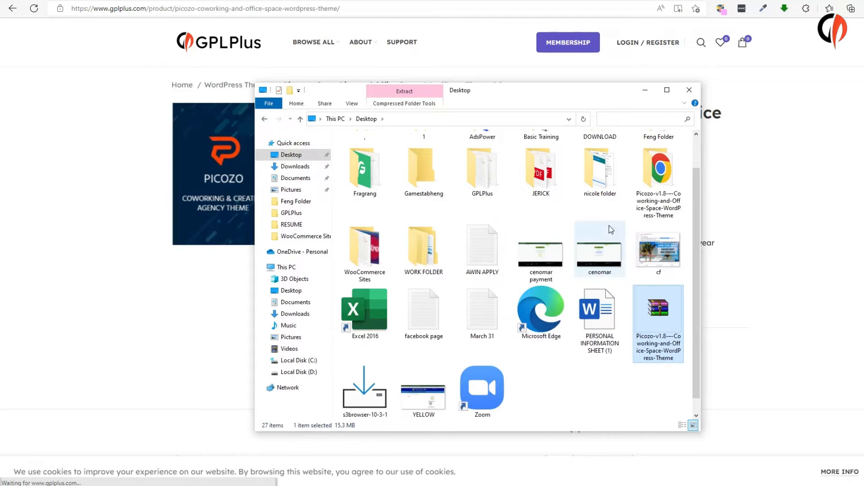
# Inspect the theme subfolder of the extracted Picozo package for the installable archives.
pyautogui.doubleClick(656, 185)
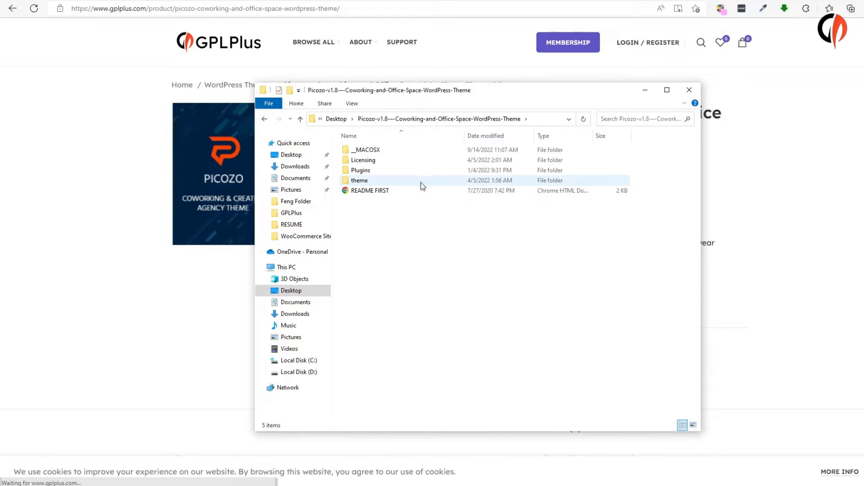
pyautogui.doubleClick(366, 181)
pyautogui.click(359, 163)
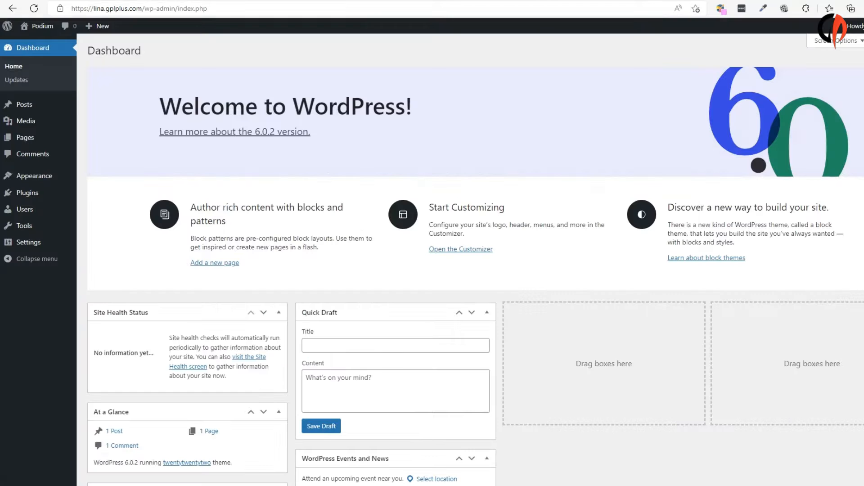
# Switch to the WordPress dashboard and open the form for uploading a new theme.
pyautogui.moveTo(31, 176)
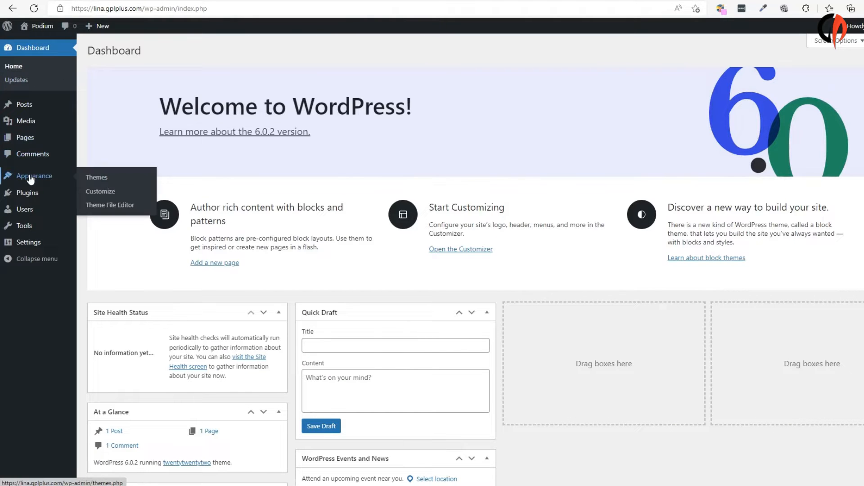
pyautogui.click(102, 179)
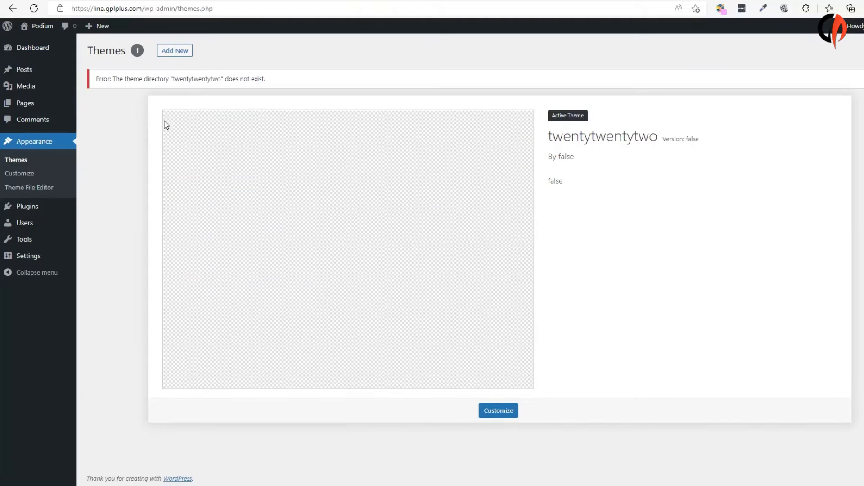
pyautogui.click(177, 52)
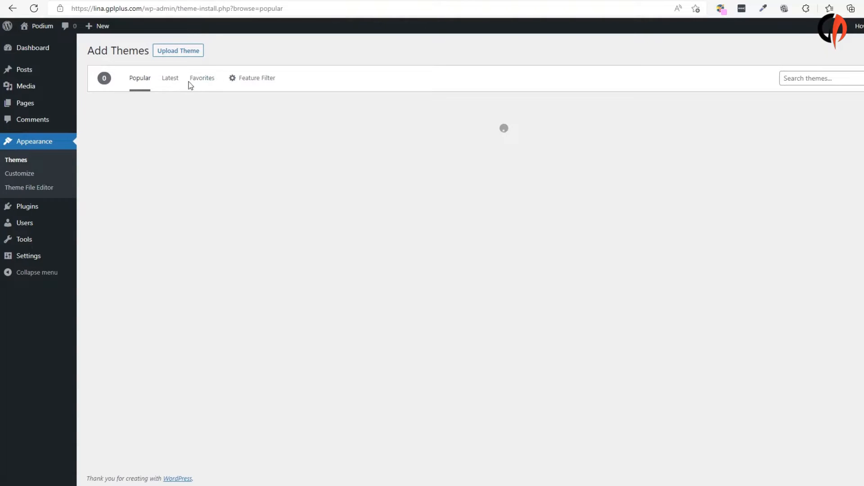
pyautogui.click(184, 52)
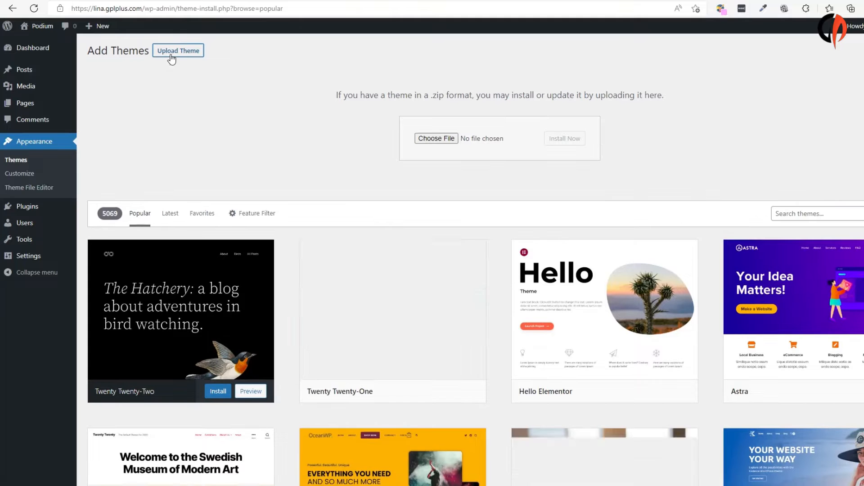
# Choose picozo.zip from the extracted package's theme folder on the Desktop and install it as a theme.
pyautogui.click(446, 142)
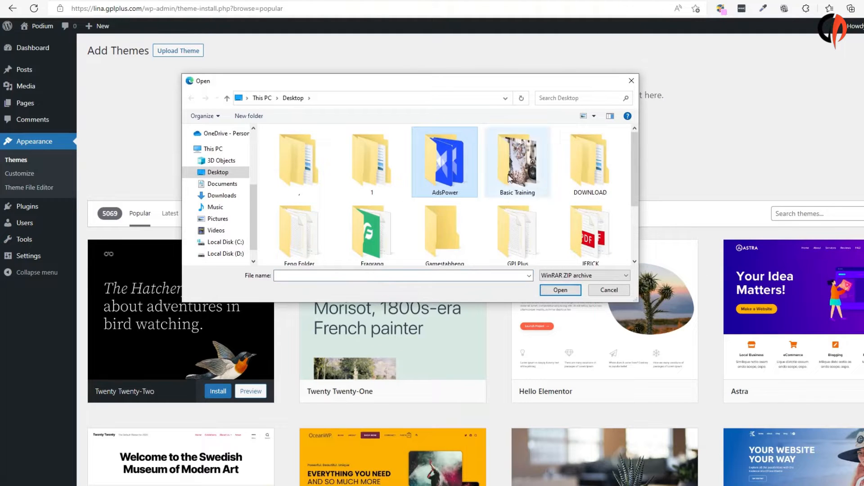
pyautogui.scroll(-2, 510, 179)
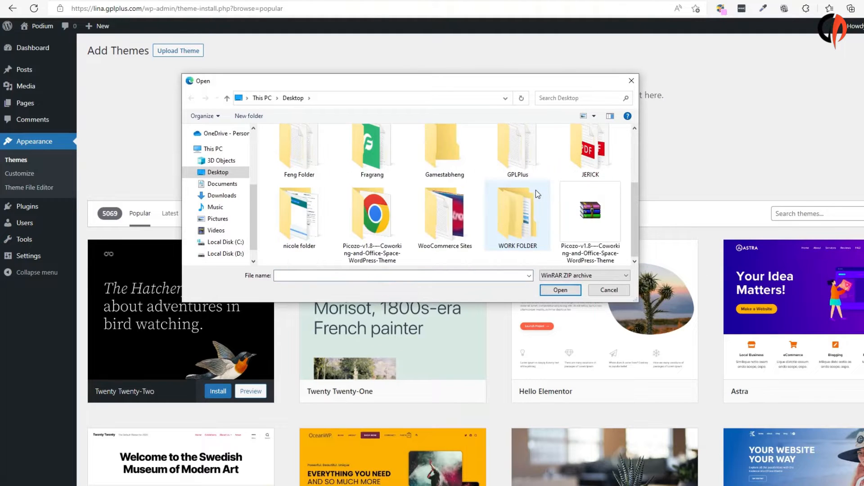
pyautogui.doubleClick(385, 234)
pyautogui.doubleClick(292, 175)
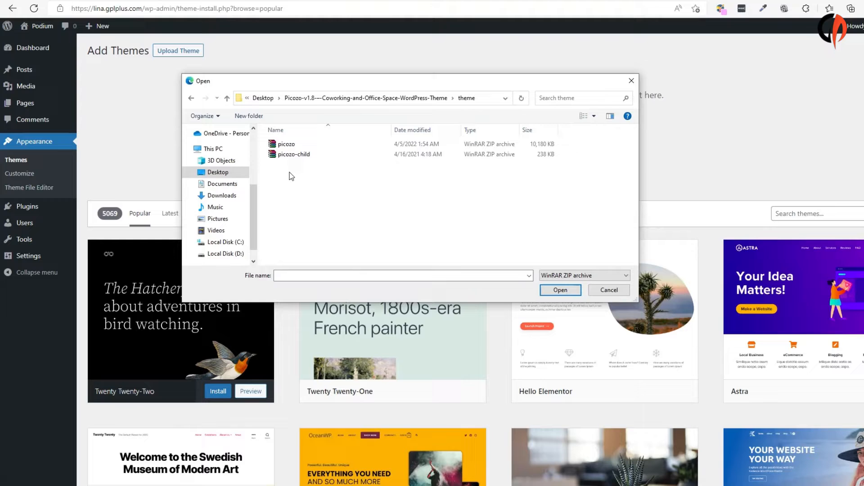
pyautogui.click(286, 144)
pyautogui.click(561, 290)
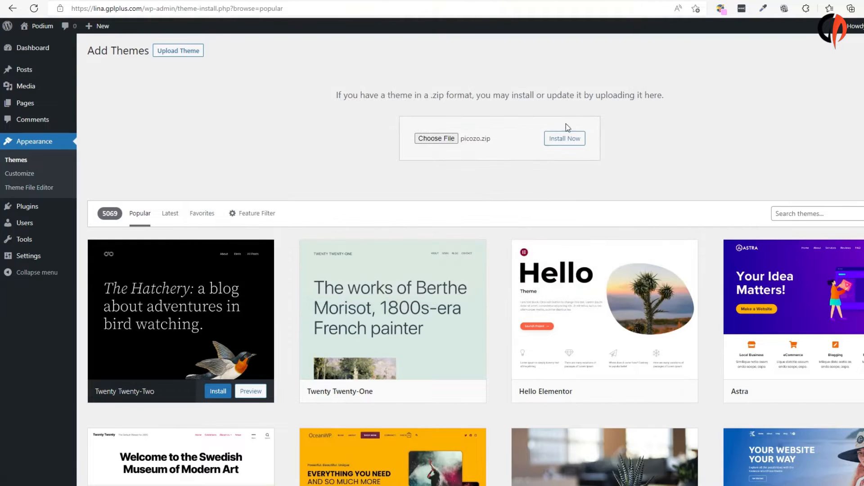
pyautogui.click(564, 142)
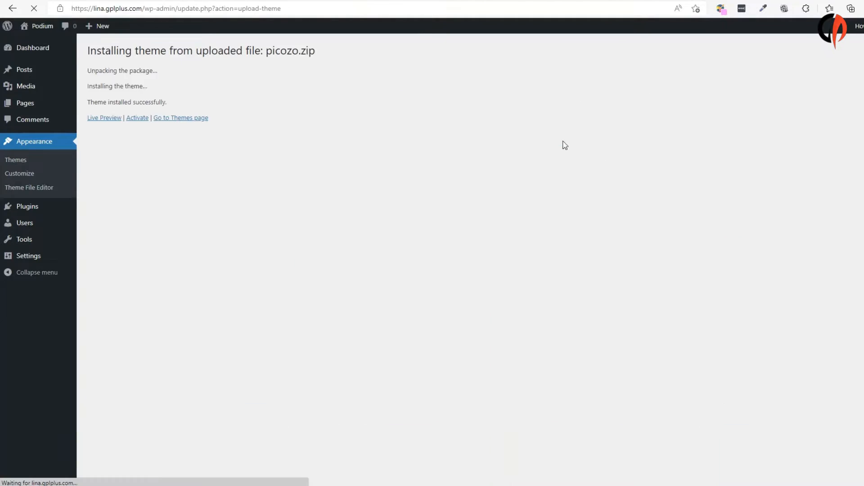
# Activate the Picozo theme and install its required plugins.
pyautogui.click(140, 120)
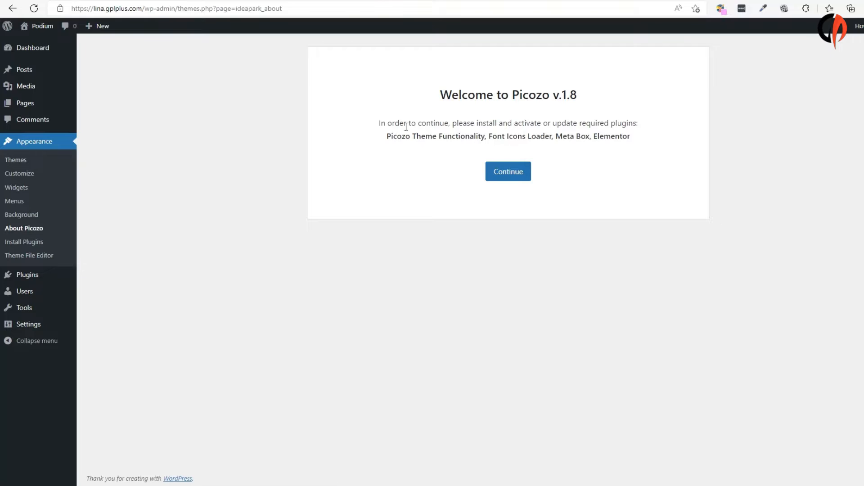
pyautogui.click(499, 174)
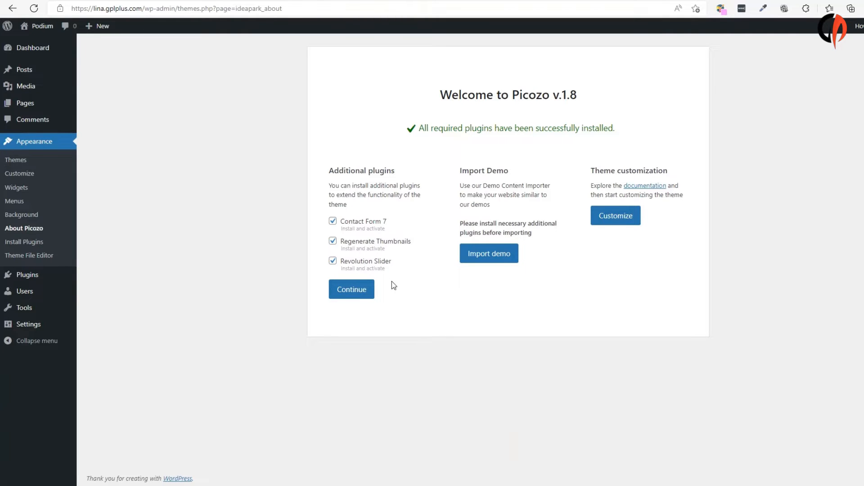
# Leave the Elementor onboarding and import the Coworking Space demo content with all data and attachments.
pyautogui.click(491, 259)
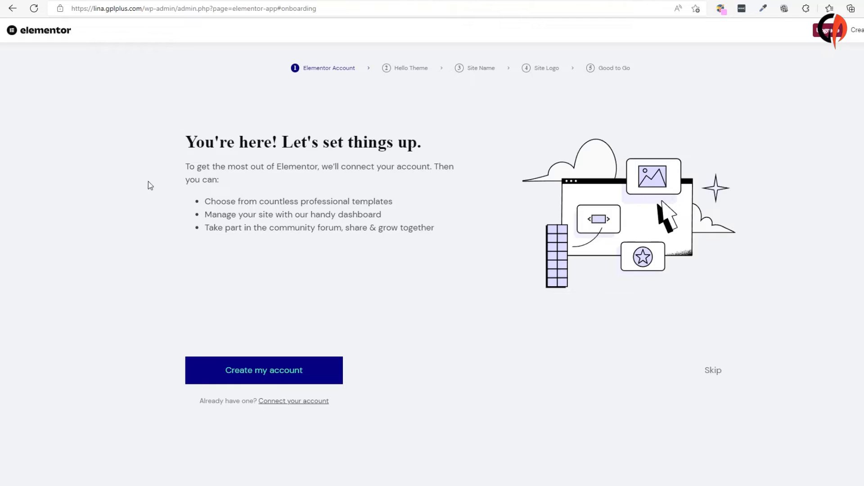
pyautogui.click(13, 8)
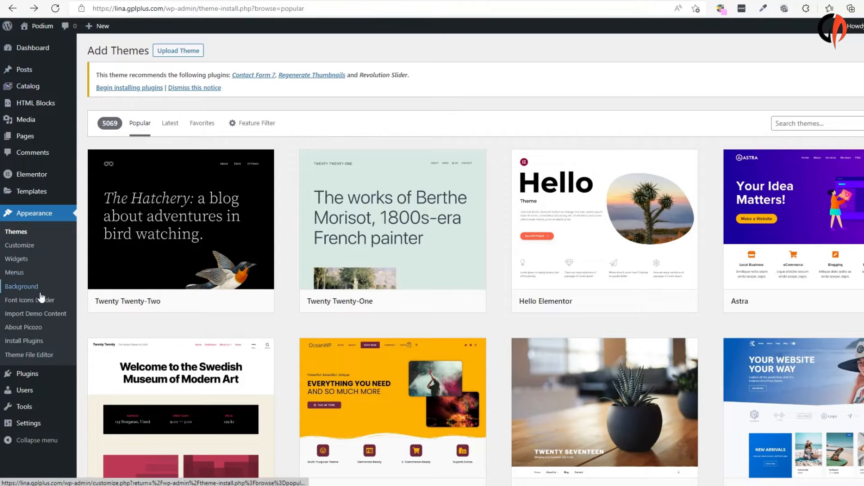
pyautogui.click(37, 317)
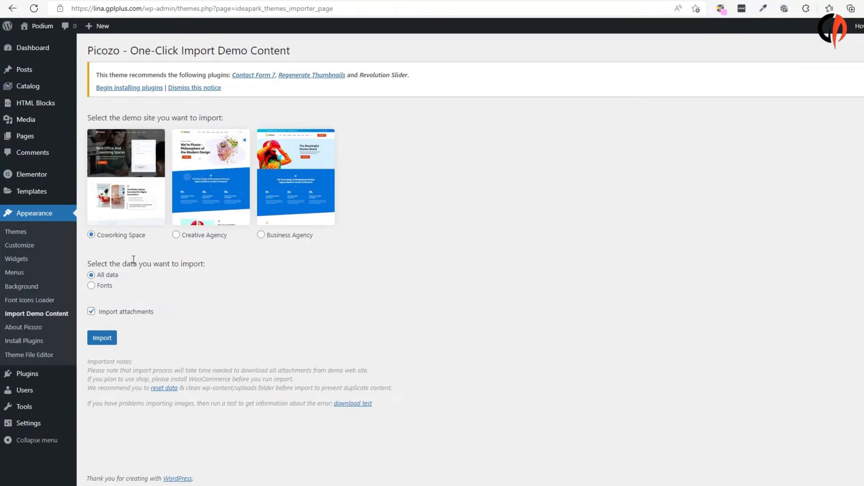
pyautogui.click(102, 343)
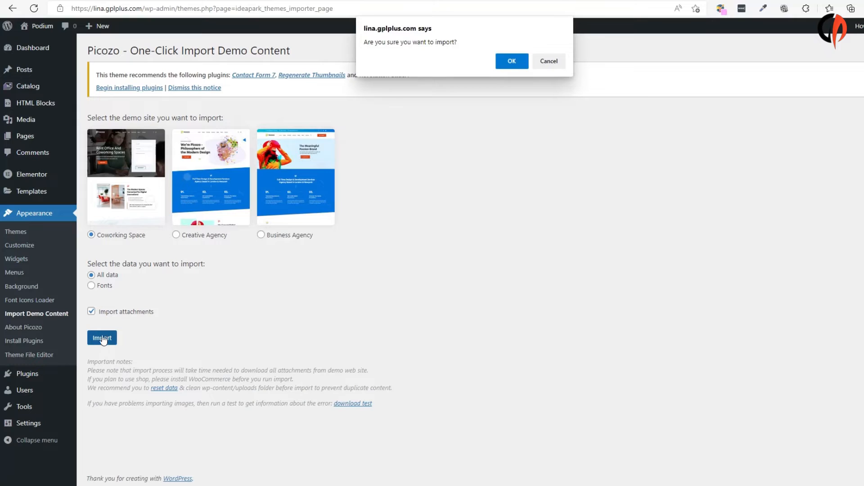
pyautogui.click(510, 61)
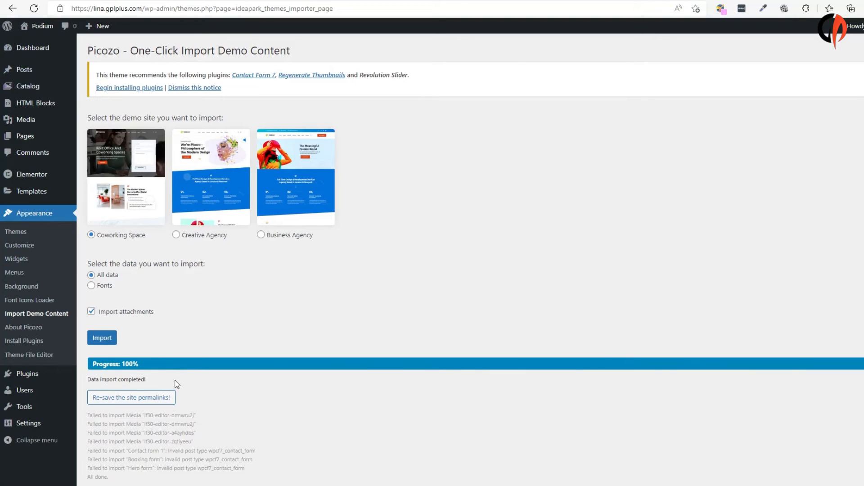
pyautogui.moveTo(146, 381); pyautogui.dragTo(107, 381)
pyautogui.scroll(-3, 186, 374)
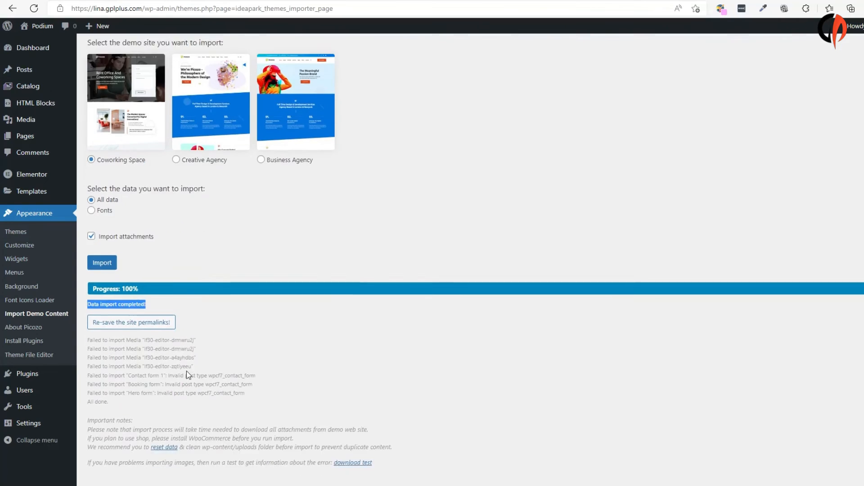
pyautogui.scroll(3, 187, 374)
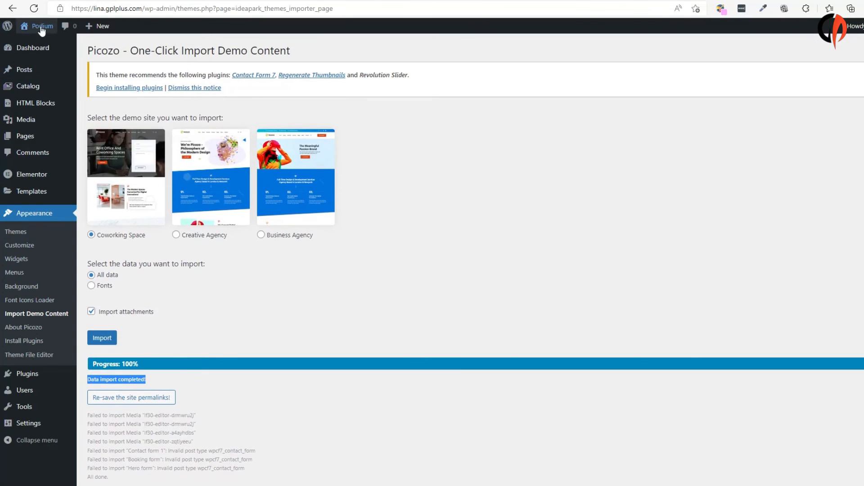
# Open the live site and examine the imported home page's sections, from the hero area down to the footer and back up.
pyautogui.moveTo(41, 26)
pyautogui.click(495, 1)
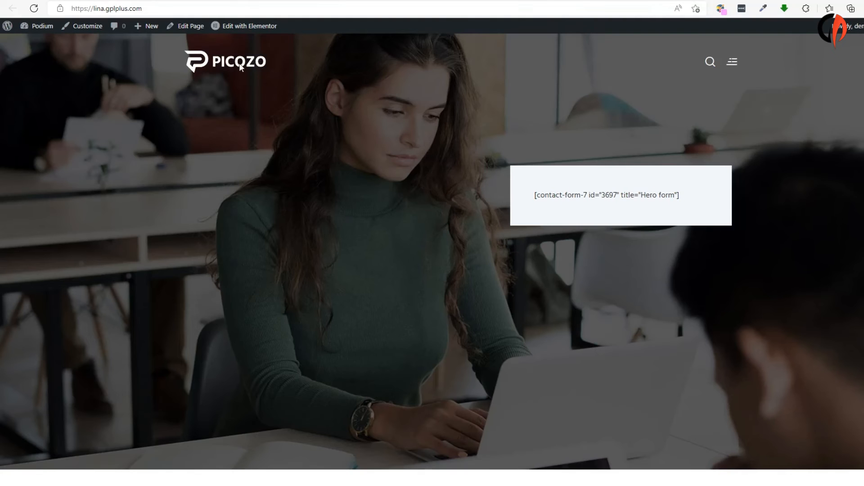
pyautogui.scroll(-5, 298, 117)
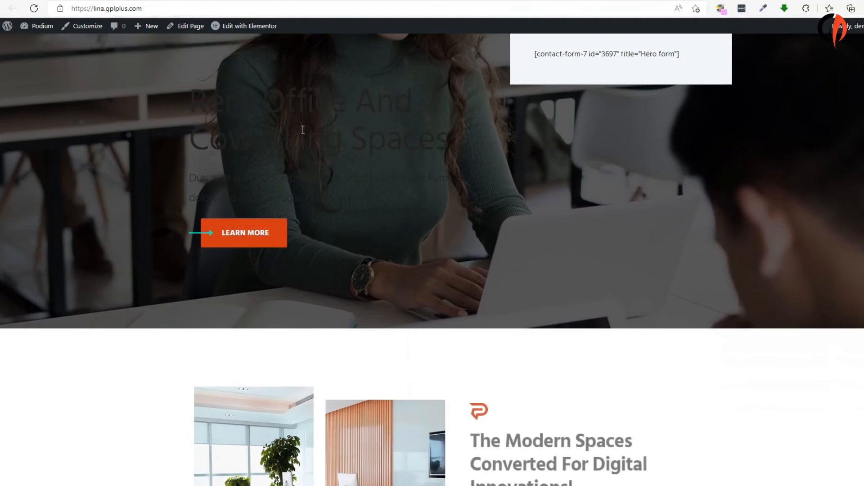
pyautogui.scroll(-4, 330, 196)
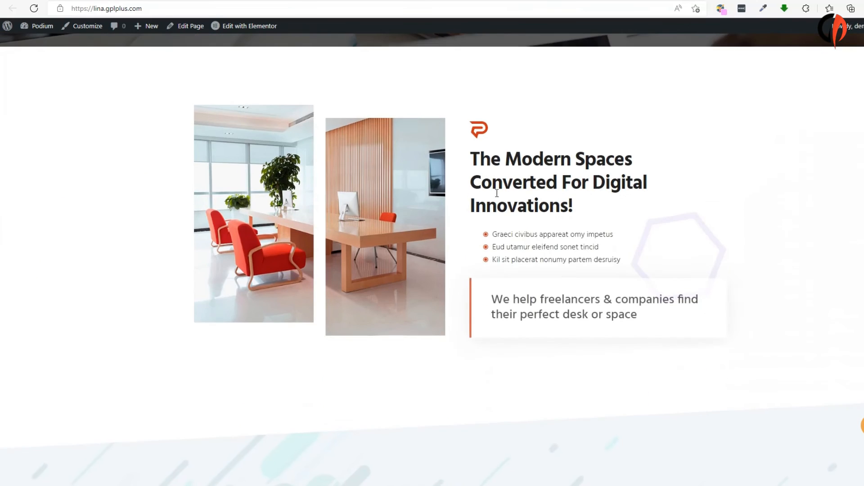
pyautogui.scroll(-2, 514, 200)
pyautogui.scroll(-9, 511, 197)
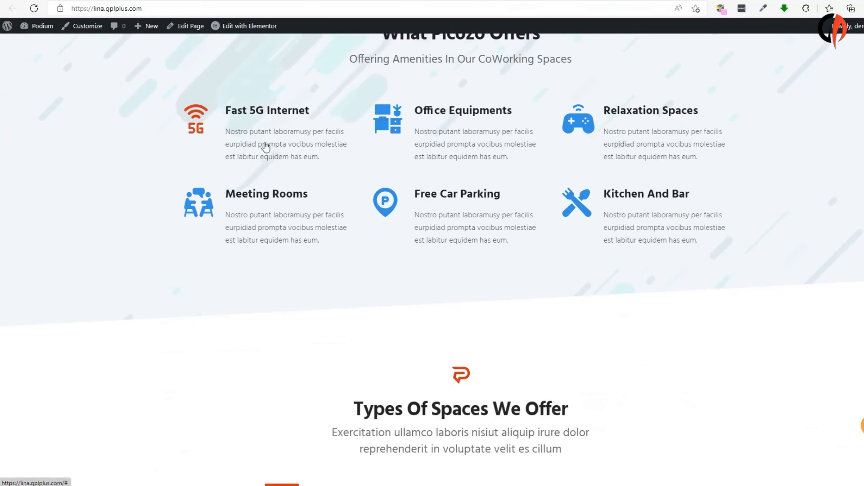
pyautogui.scroll(-5, 284, 208)
pyautogui.scroll(-3, 228, 278)
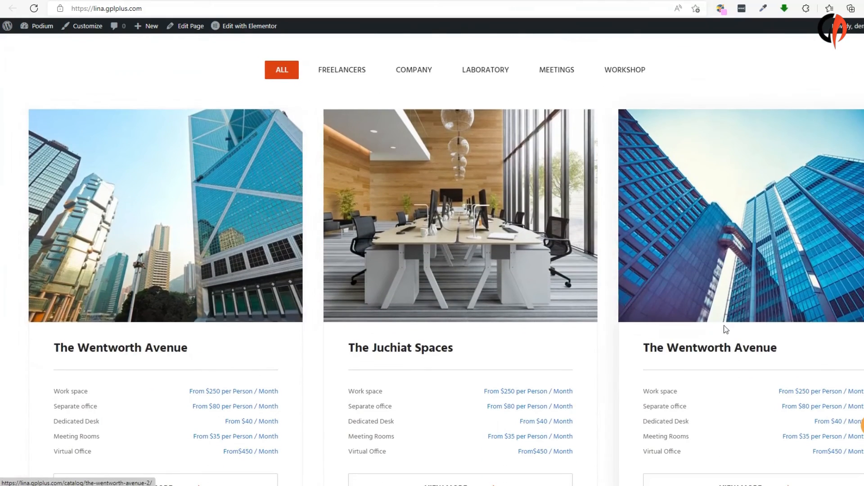
pyautogui.scroll(-4, 676, 328)
pyautogui.scroll(-2, 627, 331)
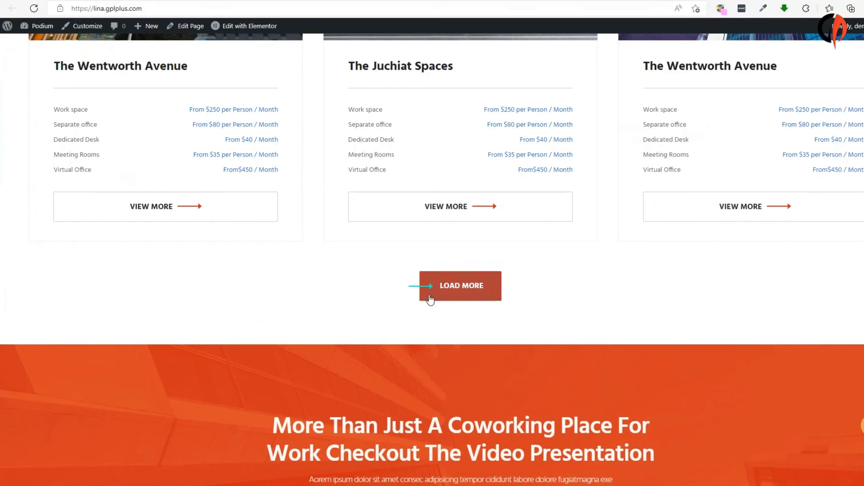
pyautogui.scroll(-3, 429, 297)
pyautogui.scroll(-10, 411, 303)
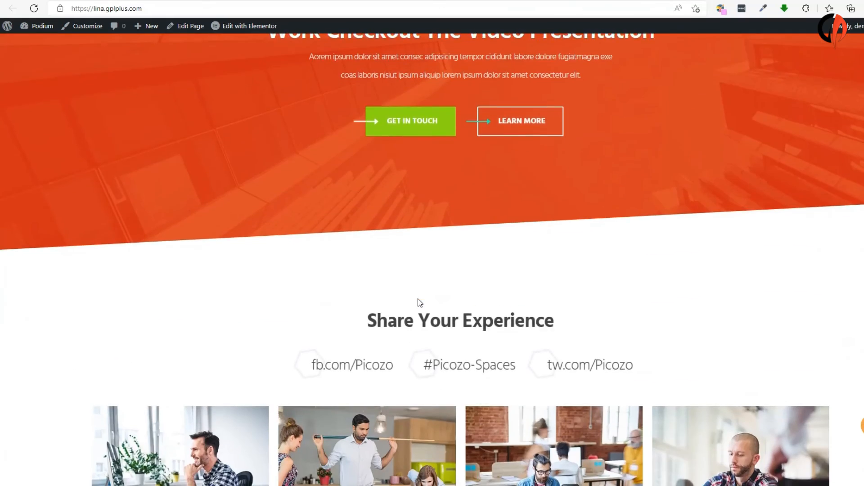
pyautogui.scroll(-2, 418, 303)
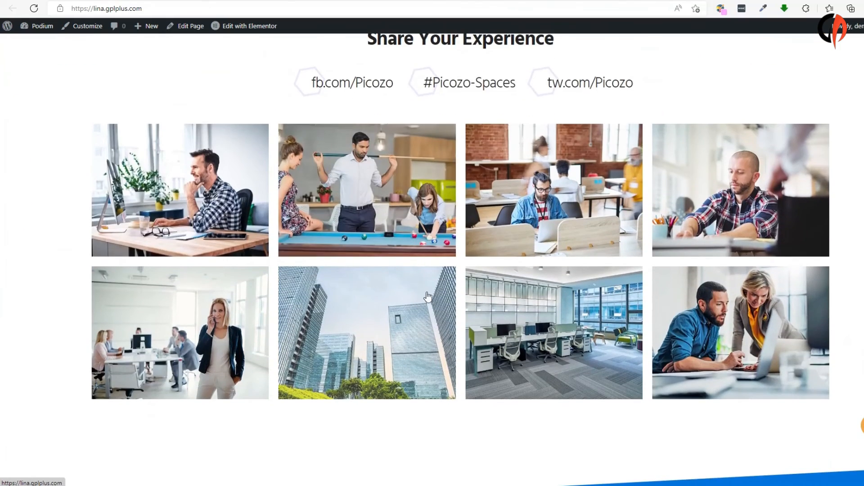
pyautogui.scroll(-14, 282, 186)
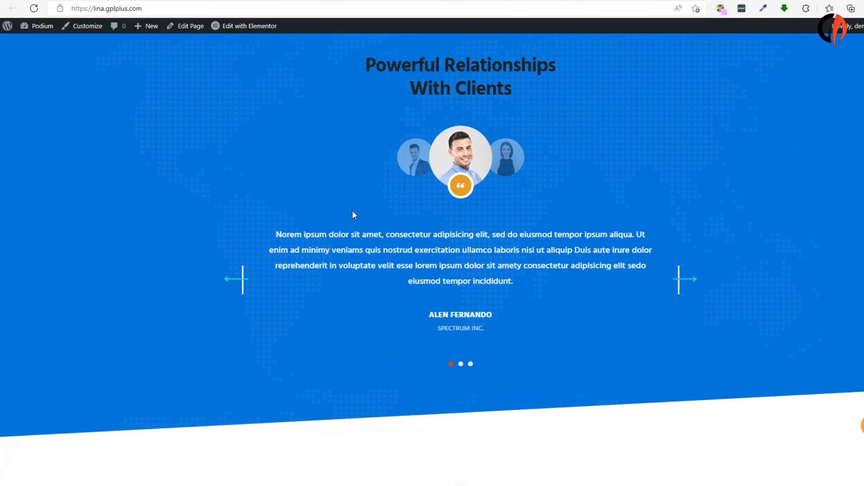
pyautogui.scroll(-3, 359, 217)
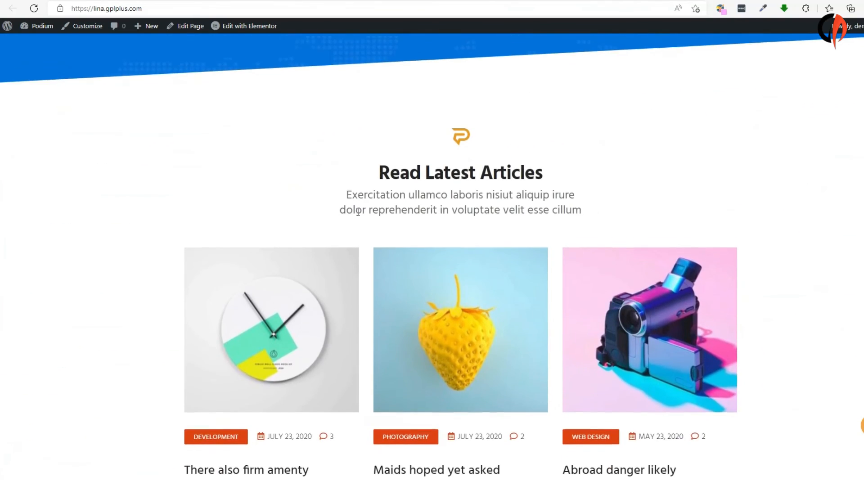
pyautogui.scroll(-3, 359, 217)
pyautogui.scroll(-7, 359, 218)
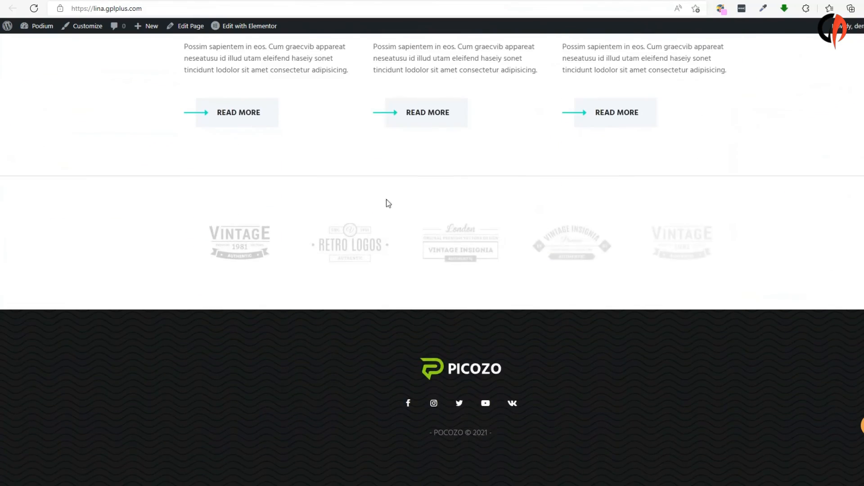
pyautogui.scroll(13, 815, 253)
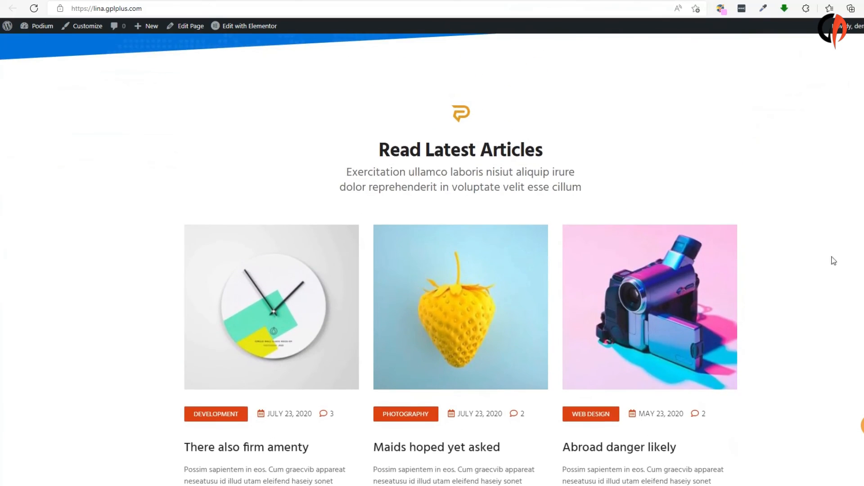
pyautogui.scroll(20, 432, 259)
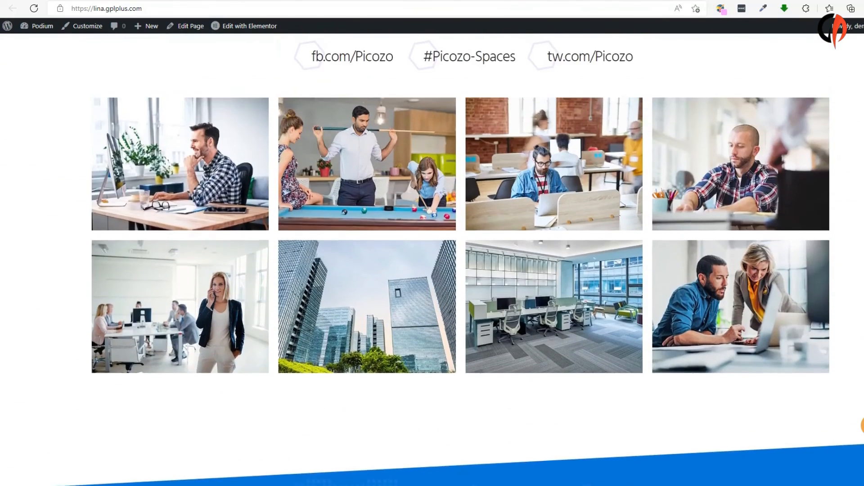
pyautogui.scroll(15, 432, 259)
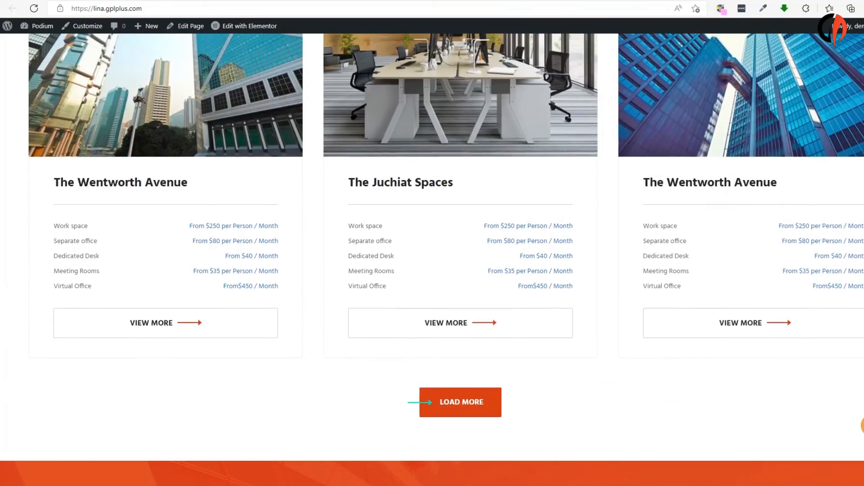
pyautogui.scroll(15, 432, 259)
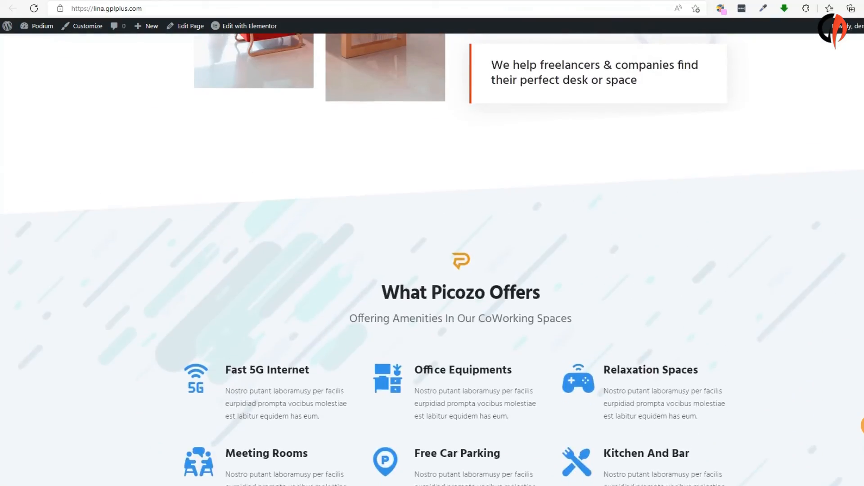